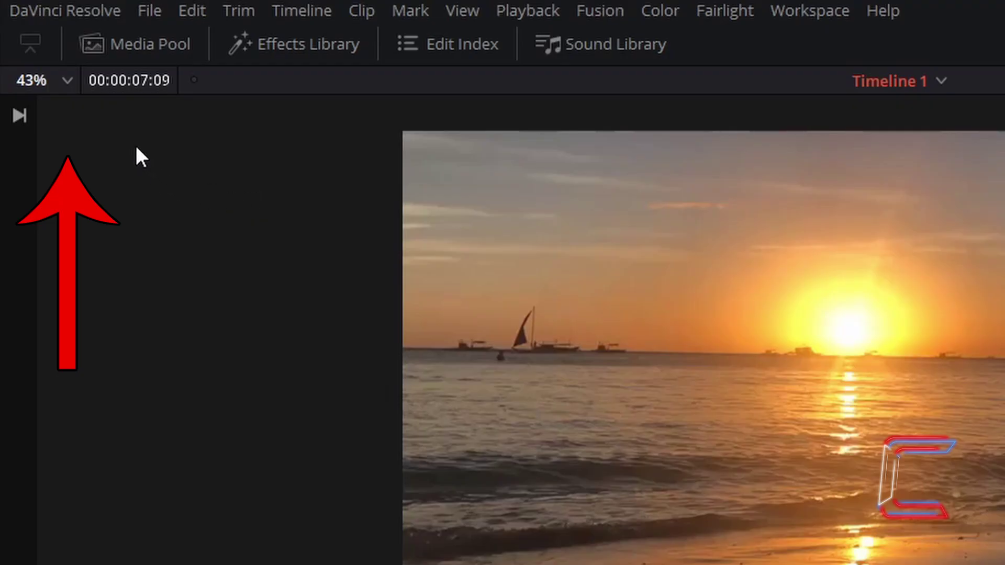
Set the viewer zoom to 200% to magnify the sunset clip
{"action": "left_click", "coordinate": [67, 81]}
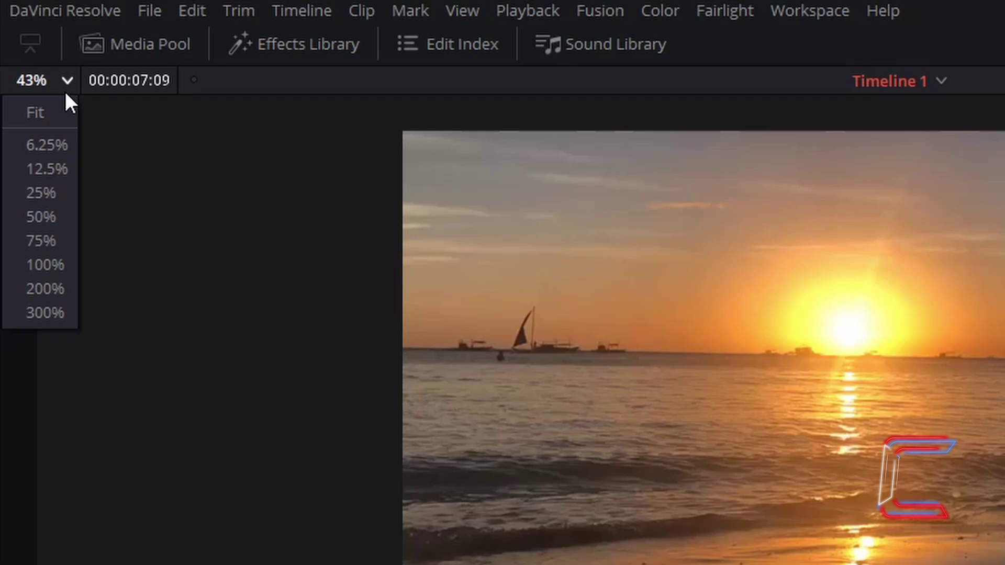
{"action": "left_click", "coordinate": [70, 286]}
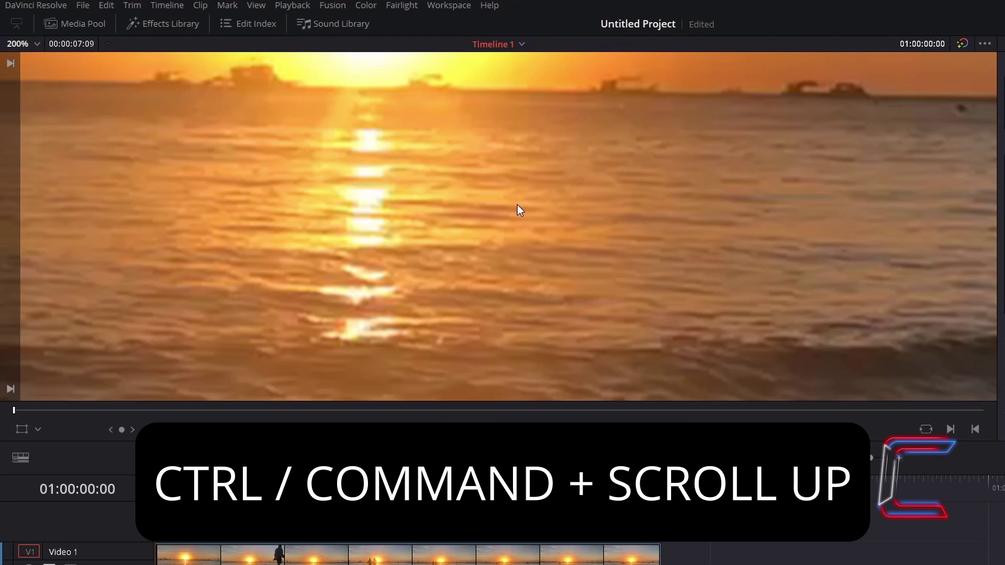
{"action": "scroll", "coordinate": [517, 210], "scroll_direction": "up", "scroll_amount": 3, "text": "ctrl"}
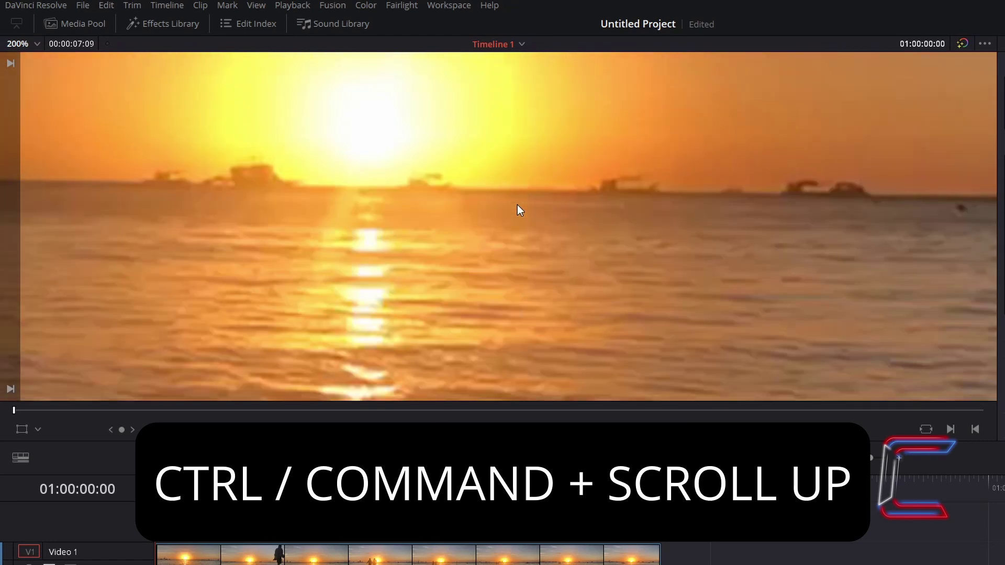
{"action": "scroll", "coordinate": [517, 210], "scroll_direction": "up", "scroll_amount": 5, "text": "ctrl"}
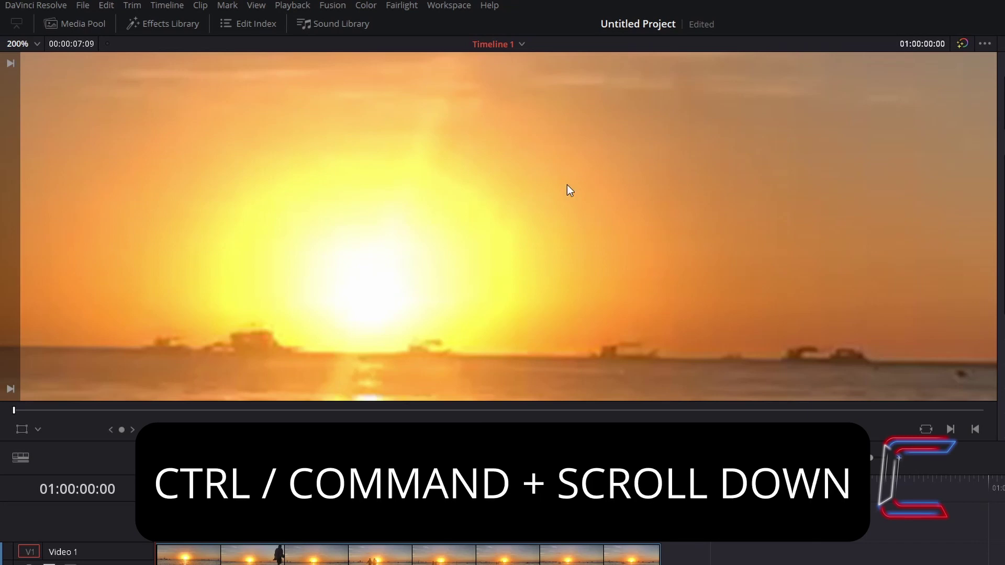
{"action": "scroll", "coordinate": [567, 185], "scroll_direction": "down", "scroll_amount": 2}
{"action": "scroll", "coordinate": [567, 183], "scroll_direction": "down", "scroll_amount": 2}
{"action": "scroll", "coordinate": [567, 183], "scroll_direction": "down", "scroll_amount": 4}
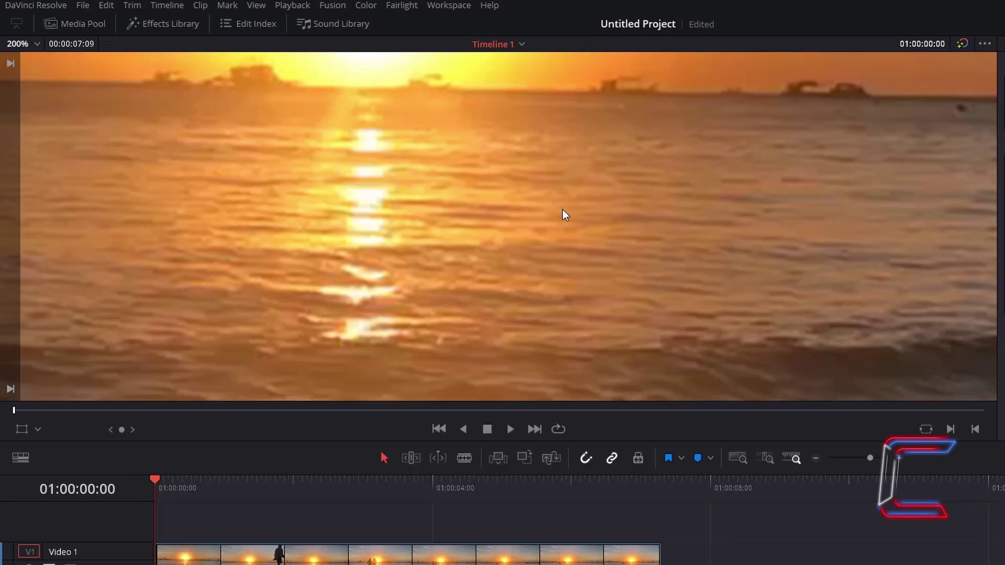
{"action": "scroll", "coordinate": [563, 210], "scroll_direction": "up", "scroll_amount": 3, "text": "alt"}
{"action": "scroll", "coordinate": [562, 210], "scroll_direction": "up", "scroll_amount": 3, "text": "alt"}
{"action": "scroll", "coordinate": [562, 210], "scroll_direction": "up", "scroll_amount": 3, "text": "alt"}
{"action": "scroll", "coordinate": [562, 209], "scroll_direction": "down", "scroll_amount": 3, "text": "alt"}
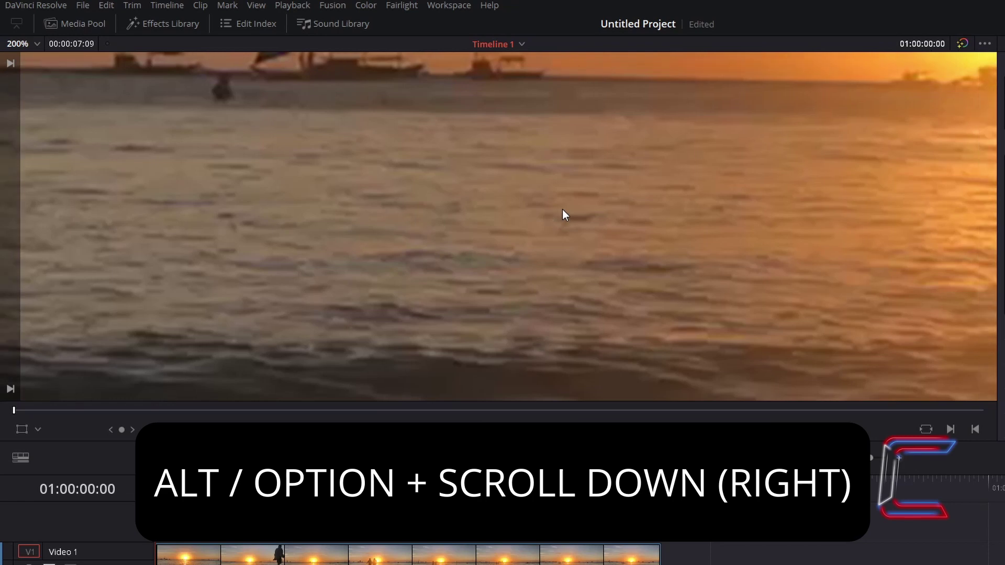
{"action": "scroll", "coordinate": [562, 209], "scroll_direction": "down", "scroll_amount": 3, "text": "alt"}
{"action": "scroll", "coordinate": [563, 210], "scroll_direction": "down", "scroll_amount": 3, "text": "alt"}
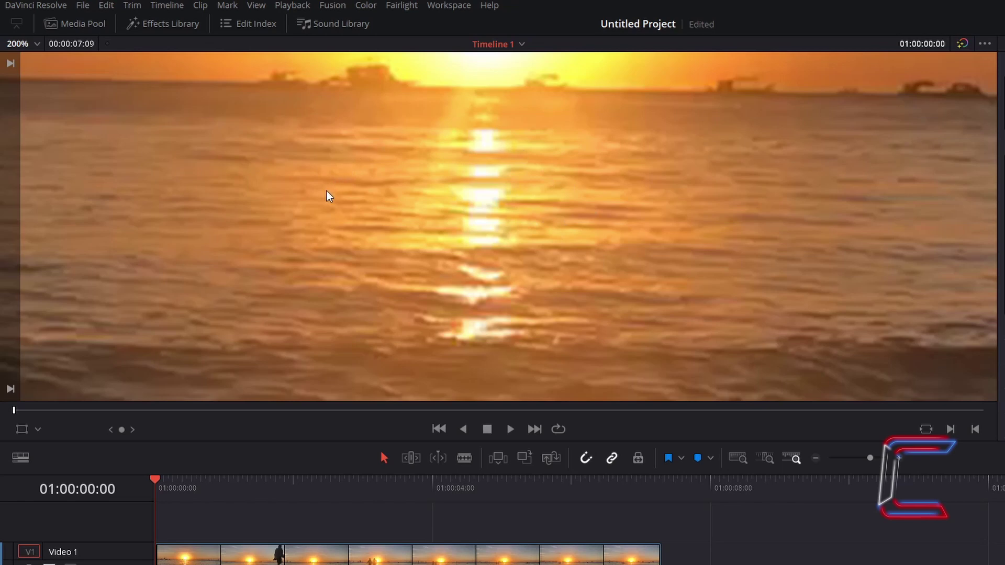
Set the viewer zoom to Fit, showing the whole sunset clip at 25%
{"action": "left_click", "coordinate": [38, 48]}
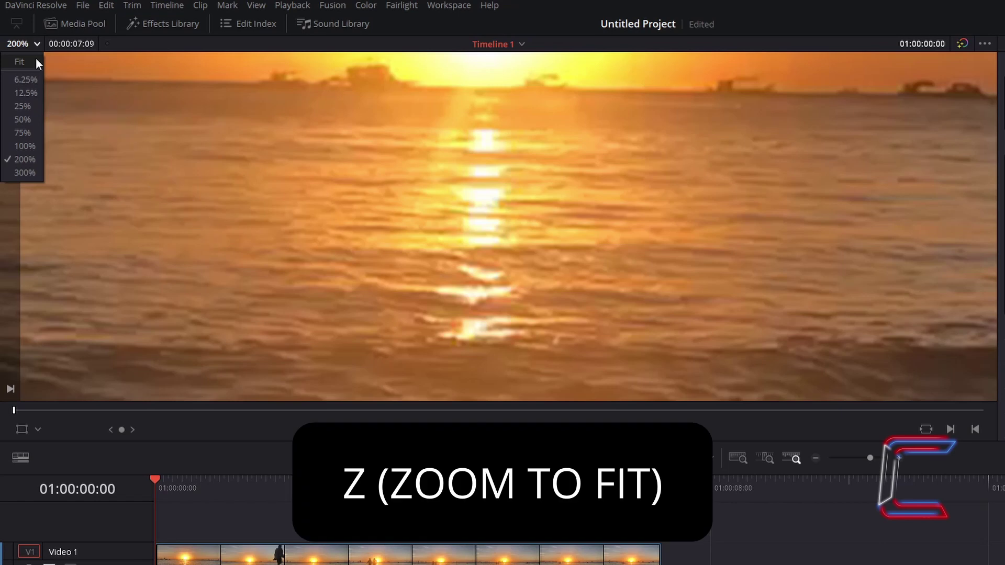
{"action": "left_click", "coordinate": [35, 59]}
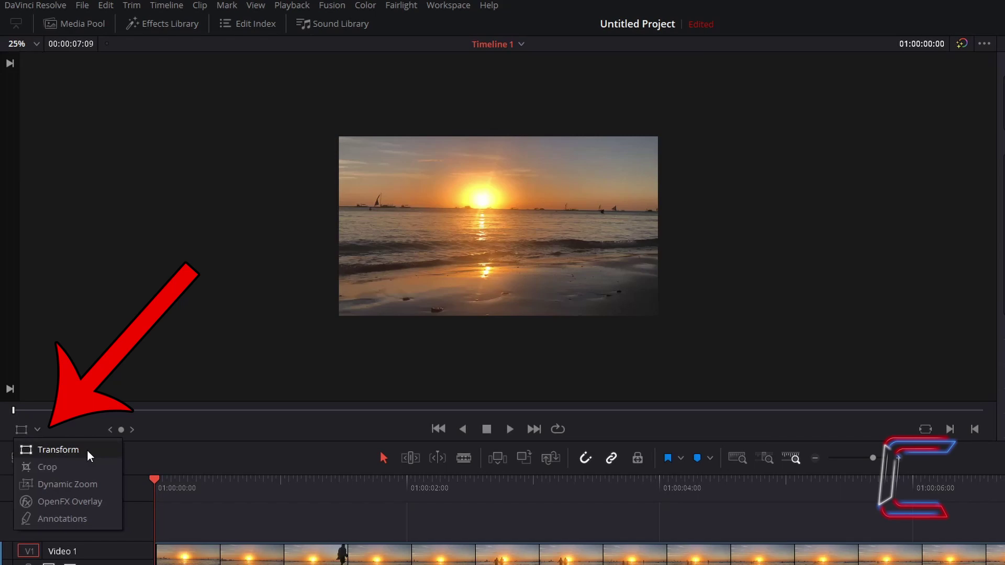
Enable the Transform overlay and drag the corner handle to enlarge the sunset clip
{"action": "left_click", "coordinate": [87, 450]}
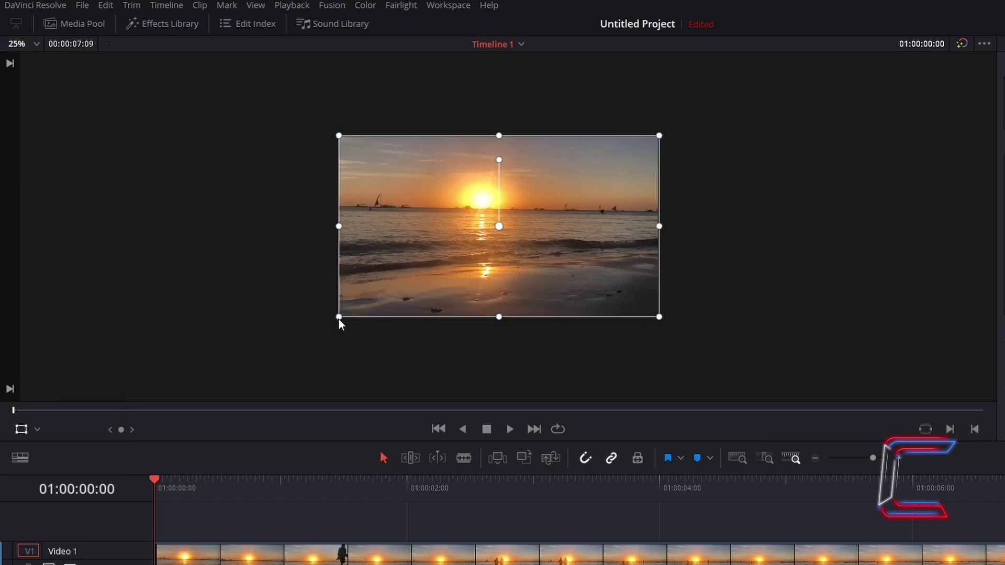
{"action": "left_click_drag", "start_coordinate": [338, 319], "coordinate": [285, 369]}
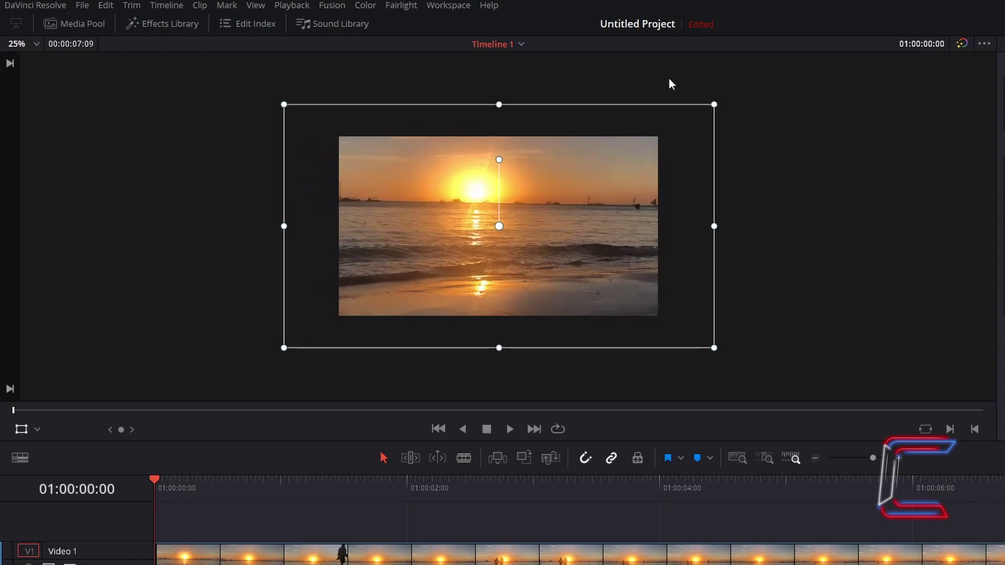